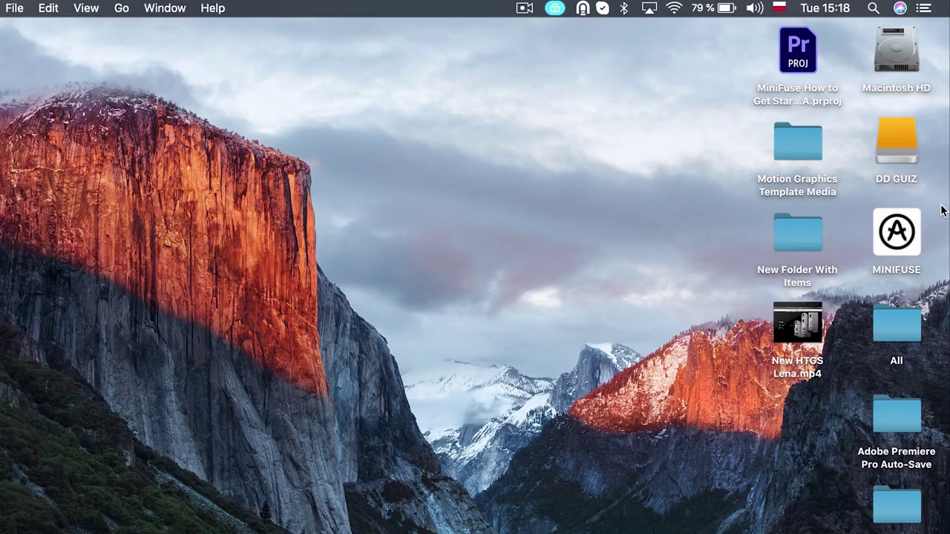
# - Open the MINIFUSE drive and preview its MiniFuse README.txt in Quick Look
pyautogui.click(903, 249)
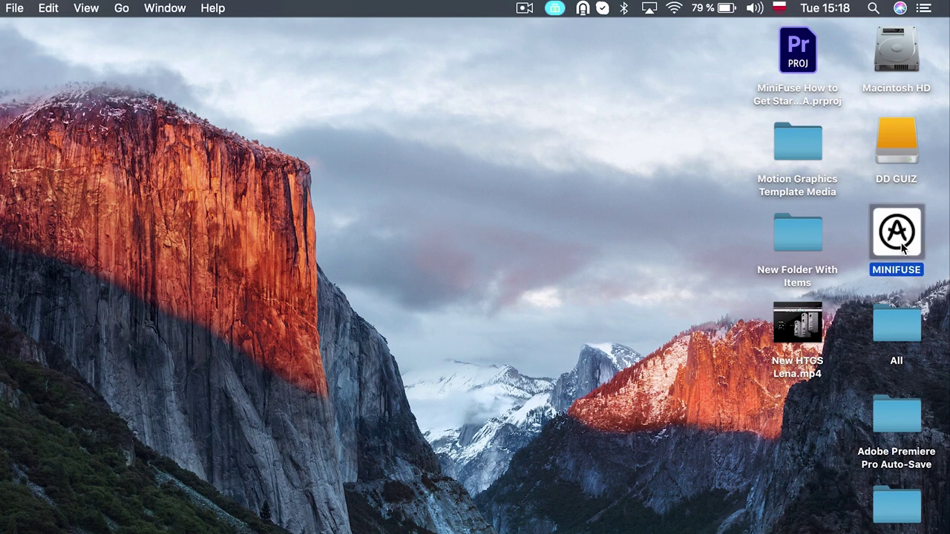
pyautogui.press('super+o')
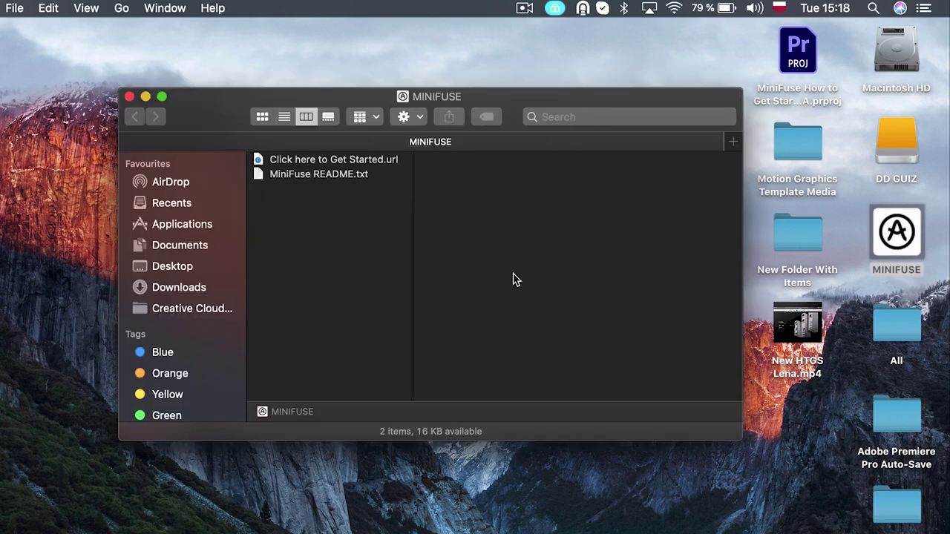
pyautogui.click(334, 175)
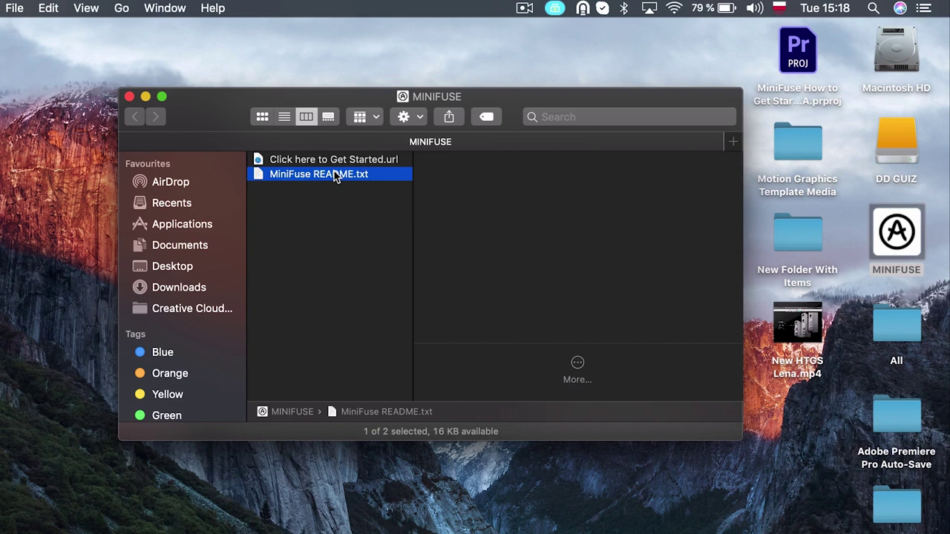
pyautogui.press('space')
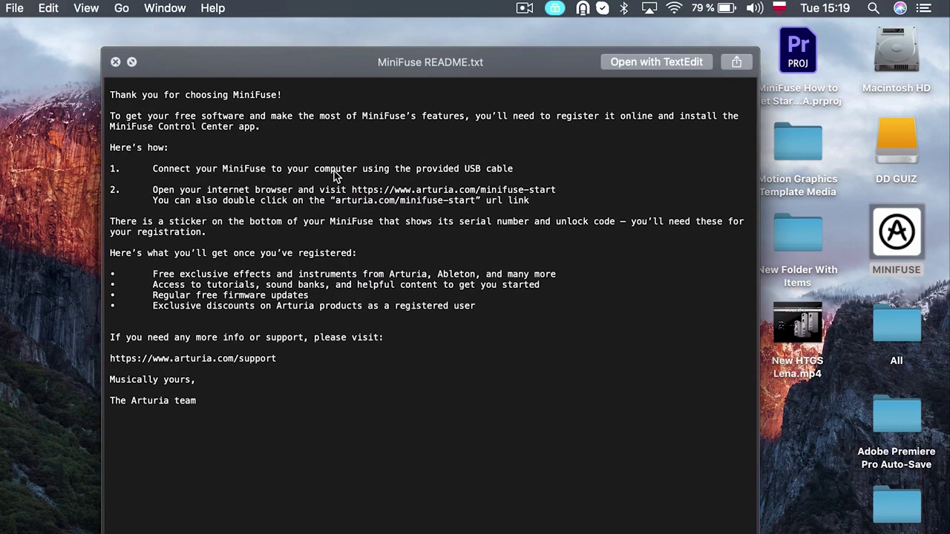
pyautogui.press('space')
# - Launch the Get Started link from the drive and choose Start Now for the MiniFuse walkthrough
pyautogui.click(333, 160)
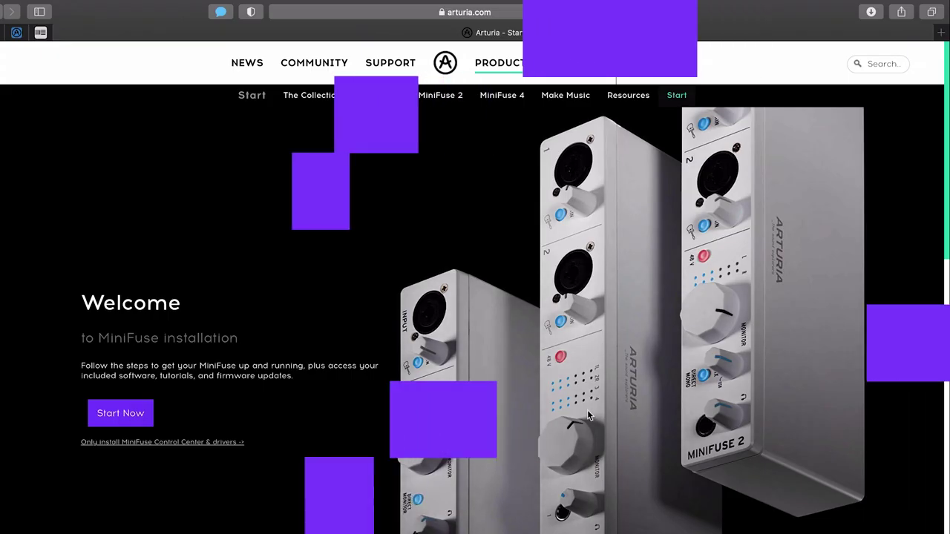
pyautogui.click(112, 414)
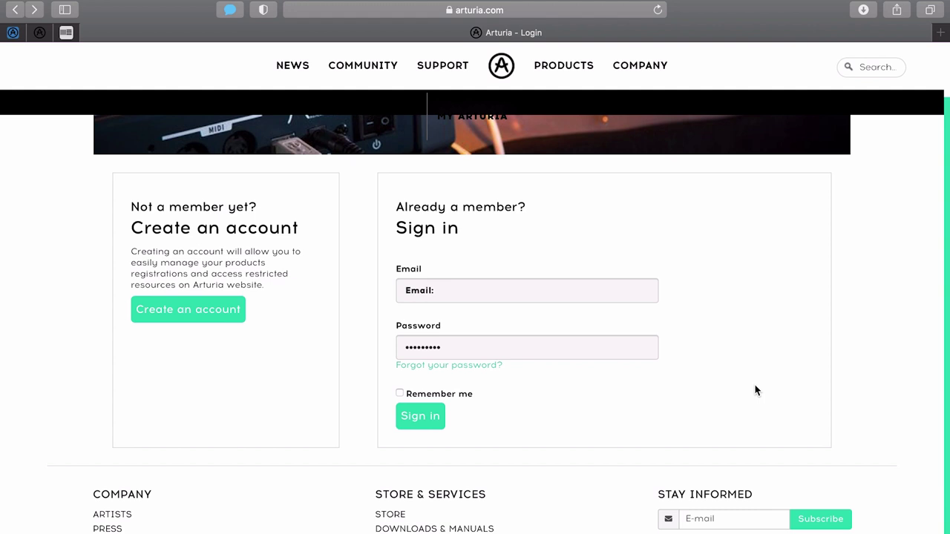
# - Start a new Arturia account and enter the first name, last name and e-mail address
pyautogui.scroll(1, 227, 348)
pyautogui.click(211, 349)
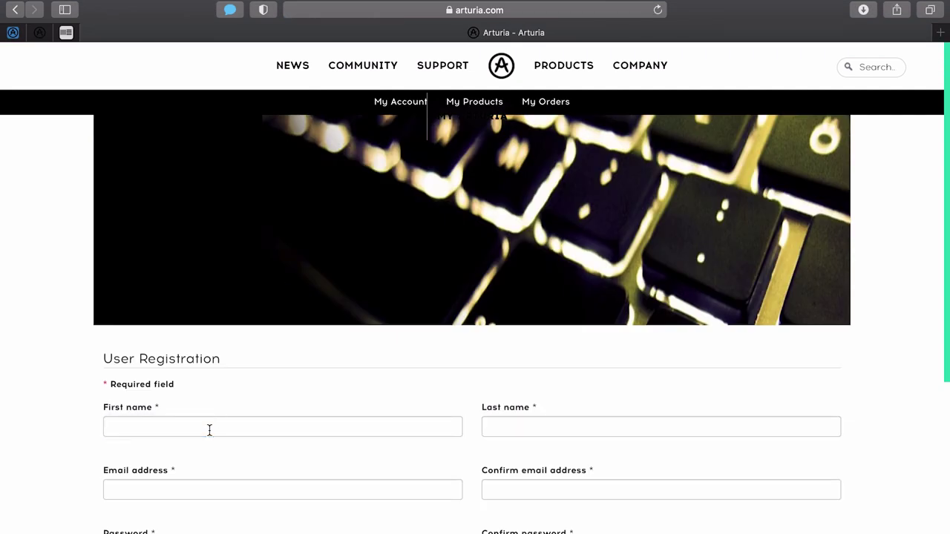
pyautogui.click(208, 429)
pyautogui.write('New Name')
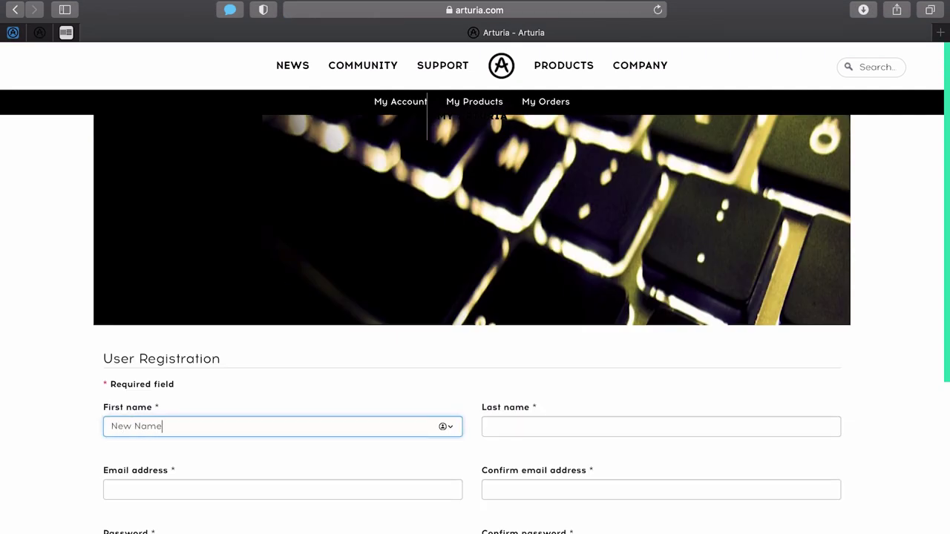
pyautogui.press('Tab')
pyautogui.write('New last name')
pyautogui.press('Tab')
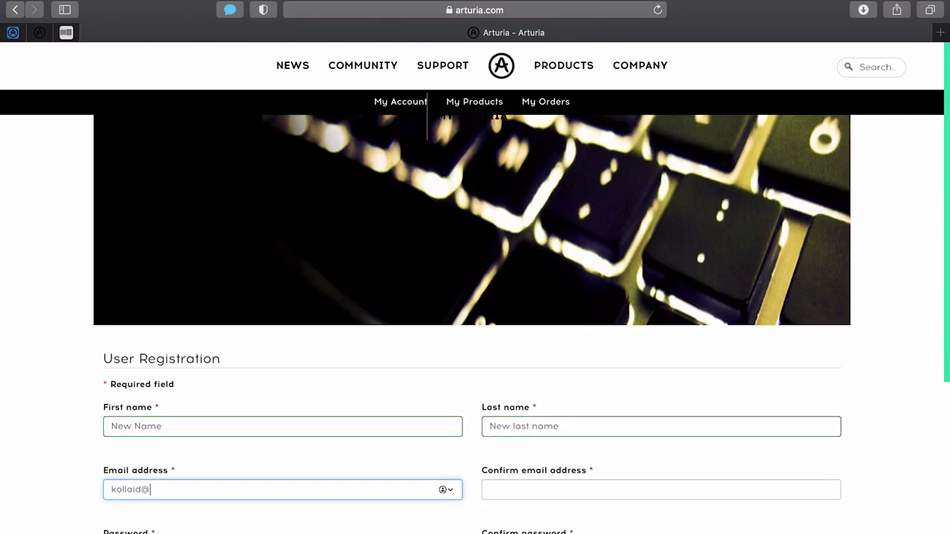
# - Enter and confirm the password, choose Seychelles as country, and tick the reCAPTCHA box
pyautogui.press('Tab')
pyautogui.write('k')
pyautogui.press('Tab')
pyautogui.write('•••••••')
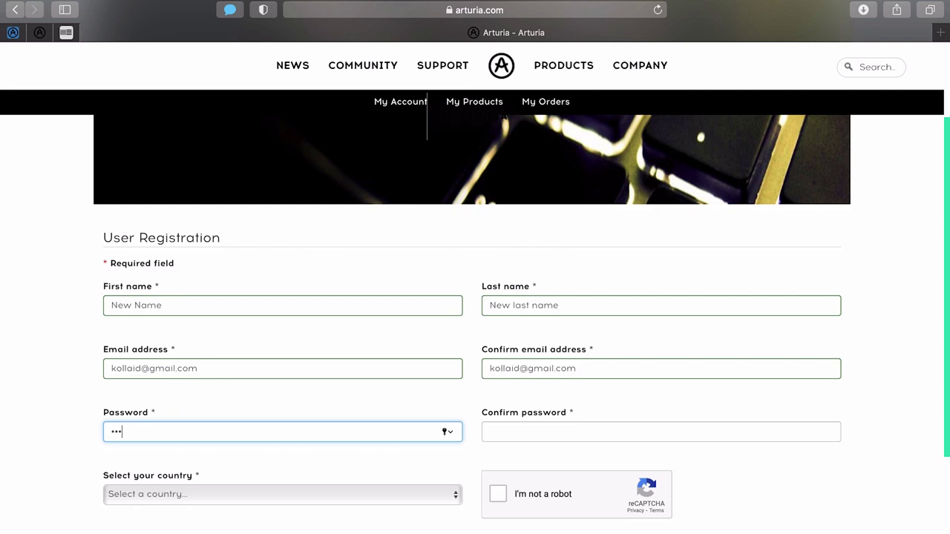
pyautogui.press('Tab')
pyautogui.write('•••••••')
pyautogui.scroll(-5, 296, 333)
pyautogui.press('Tab')
pyautogui.write('sey')
pyautogui.click(498, 289)
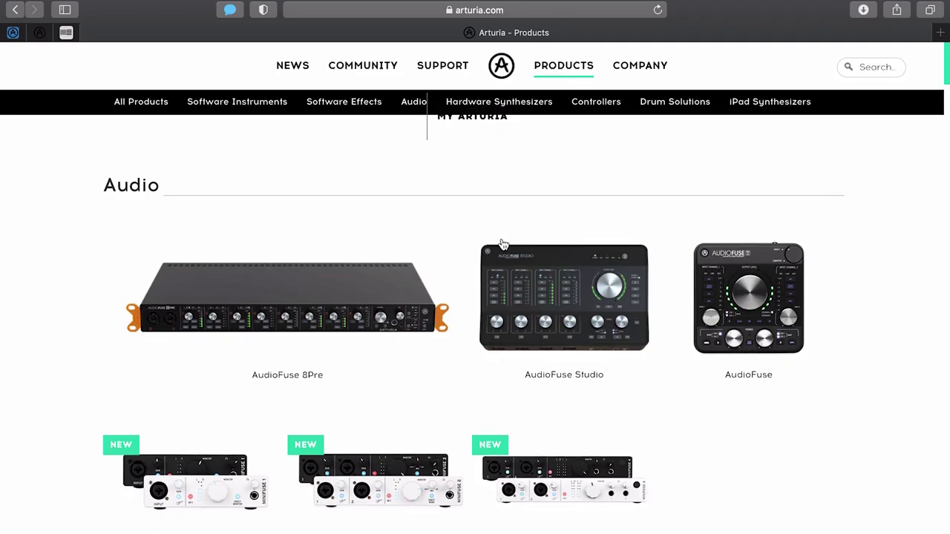
# - Open the MiniFuse 1 product, go to its Start page, and enter the Registration Tunnel
pyautogui.click(257, 469)
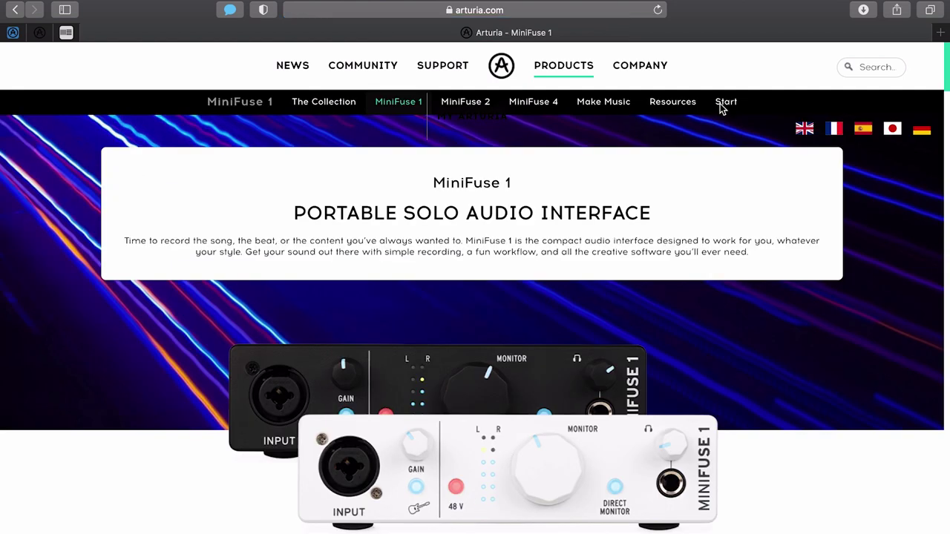
pyautogui.click(724, 102)
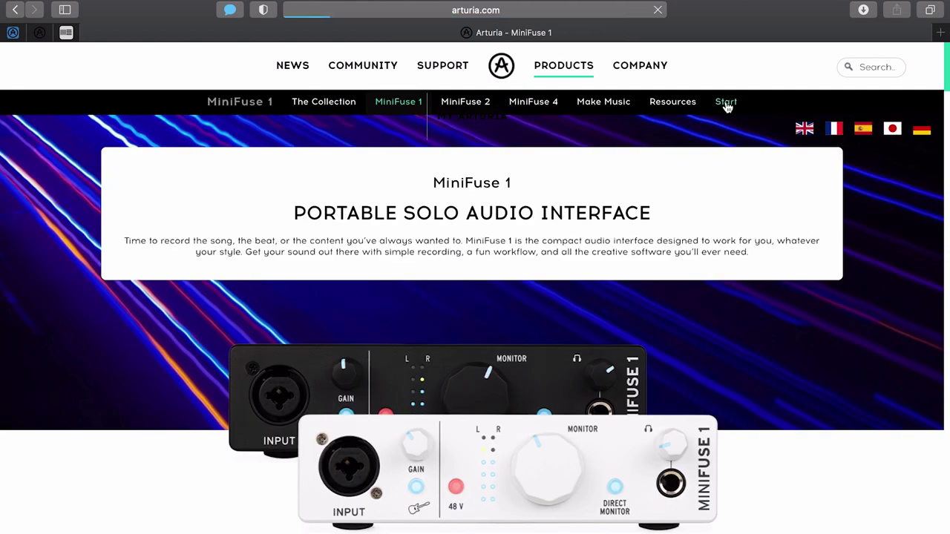
pyautogui.scroll(-1, 357, 293)
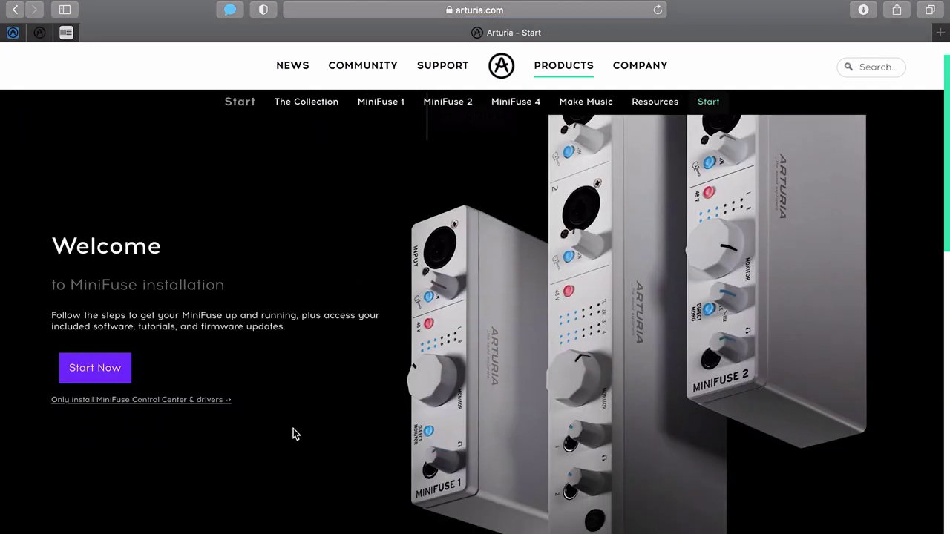
pyautogui.click(91, 407)
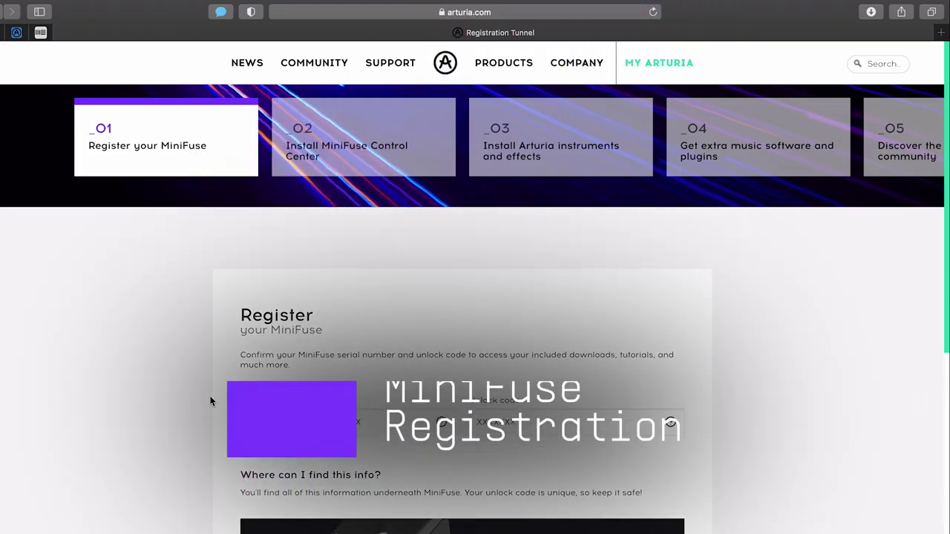
# - Type the device's serial number into the Serial number field and move to the unlock code
pyautogui.scroll(-1, 210, 400)
pyautogui.scroll(-4, 210, 400)
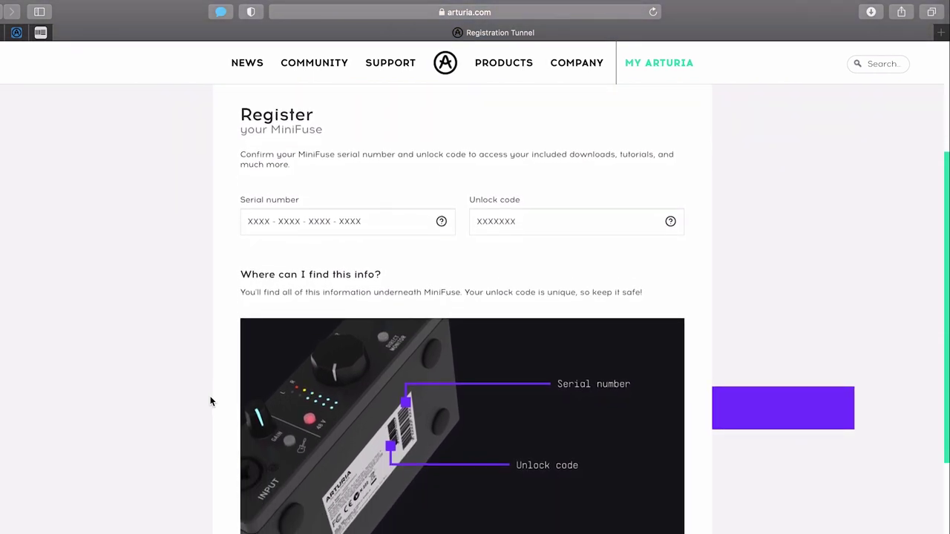
pyautogui.click(272, 227)
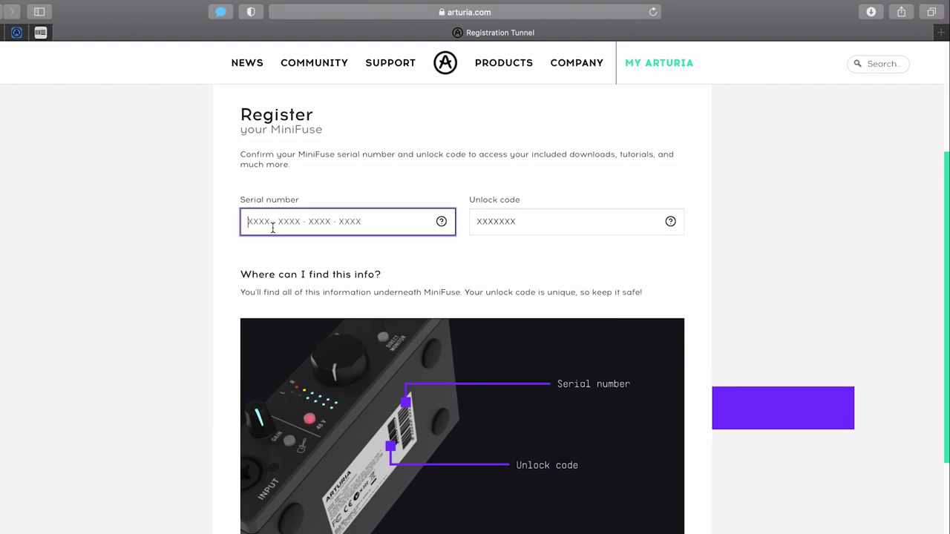
pyautogui.click(489, 220)
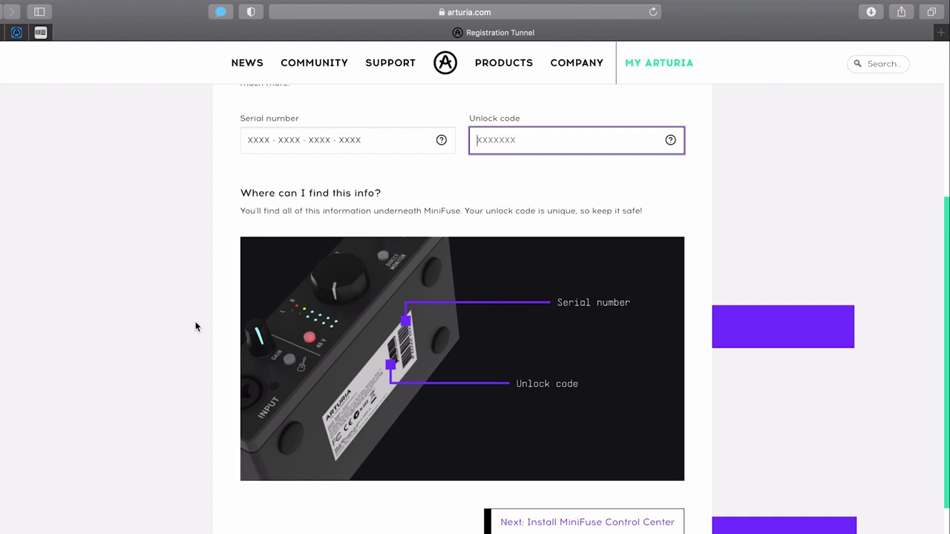
pyautogui.scroll(2, 262, 238)
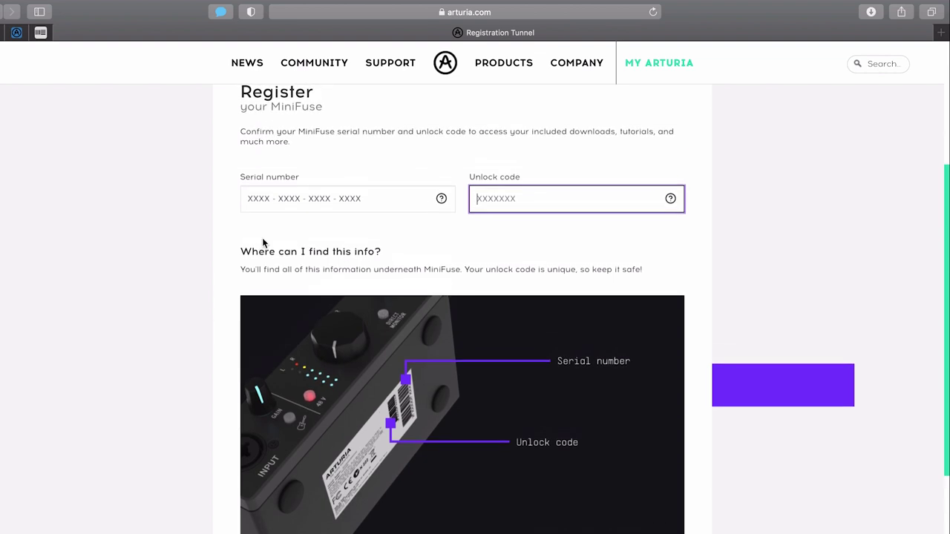
pyautogui.click(267, 193)
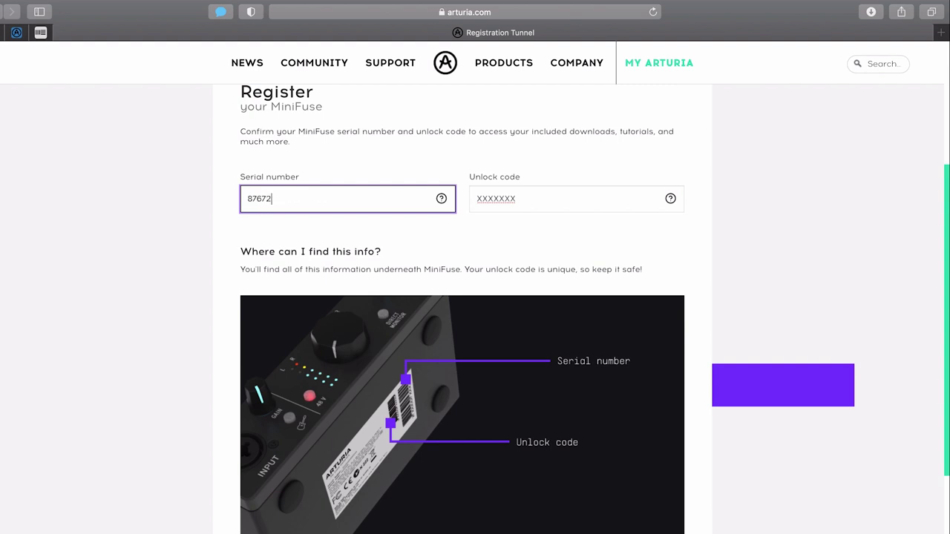
pyautogui.press('Tab')
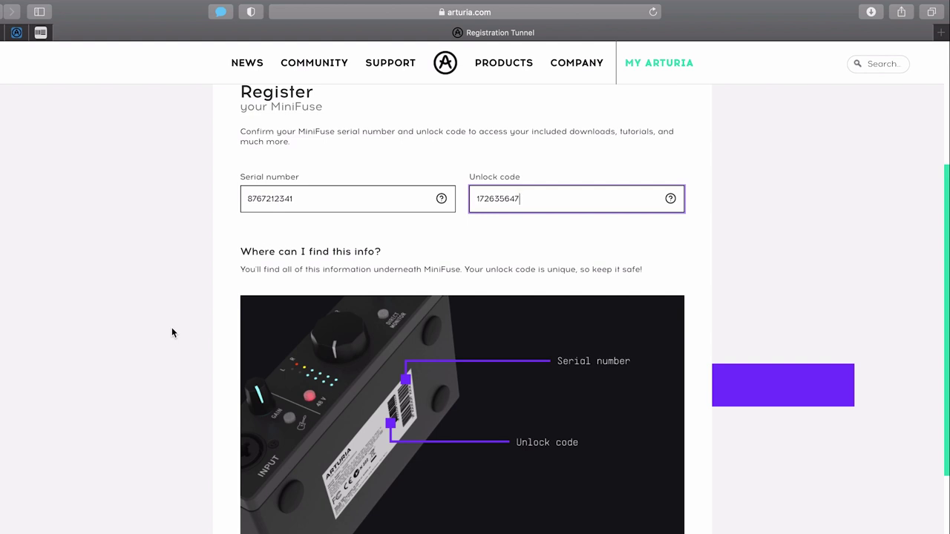
pyautogui.scroll(-3, 171, 332)
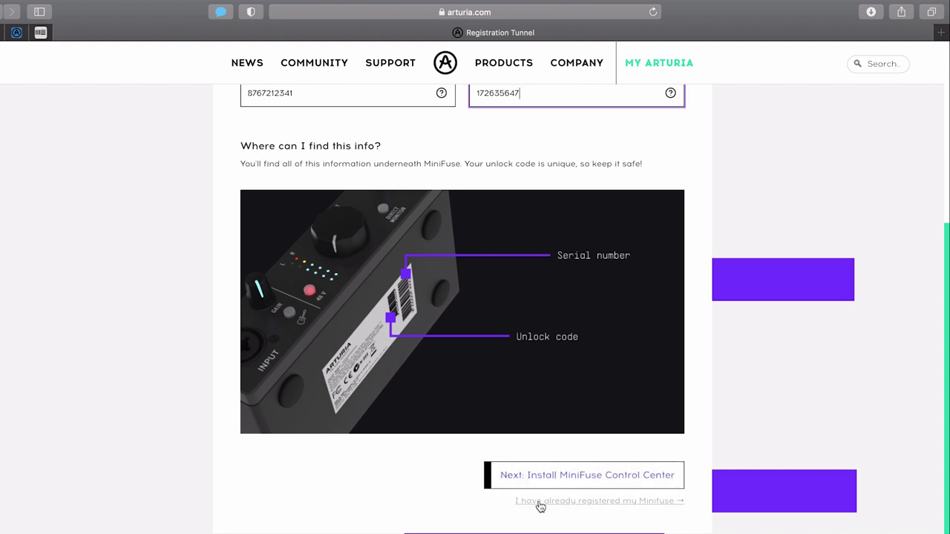
# - Advance to the MiniFuse Control Center installation step
pyautogui.click(539, 501)
pyautogui.scroll(-2, 192, 475)
pyautogui.scroll(-2, 192, 475)
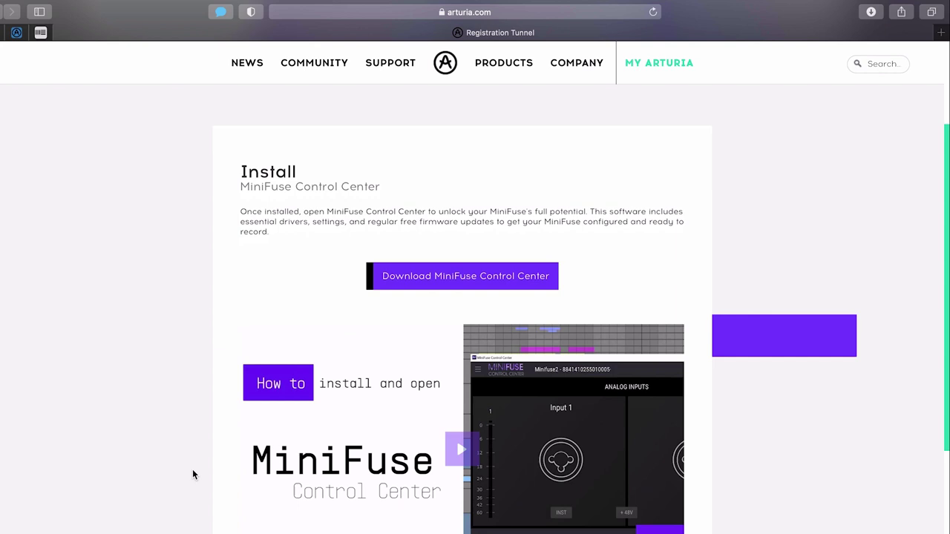
pyautogui.scroll(-2, 192, 475)
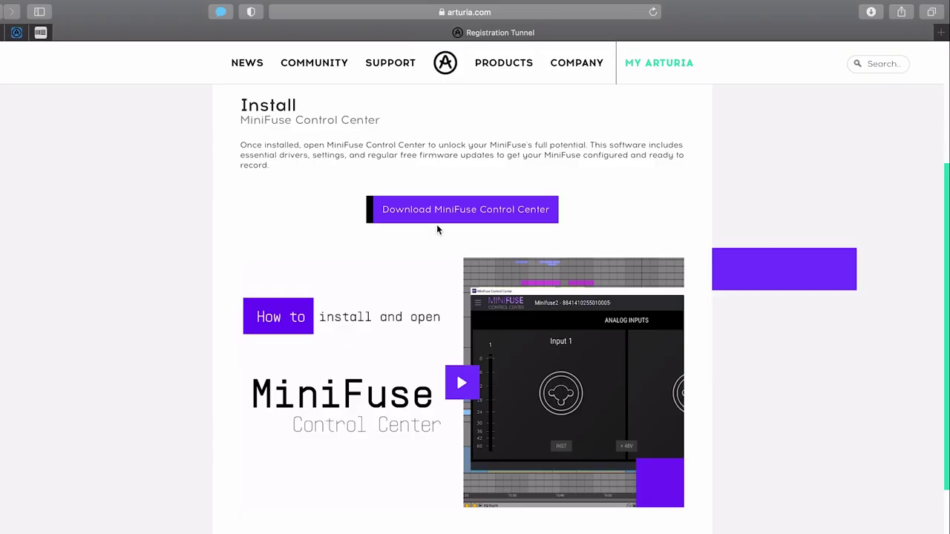
# - Download MiniFuse Control Center, check the download, and continue to the next step
pyautogui.click(420, 212)
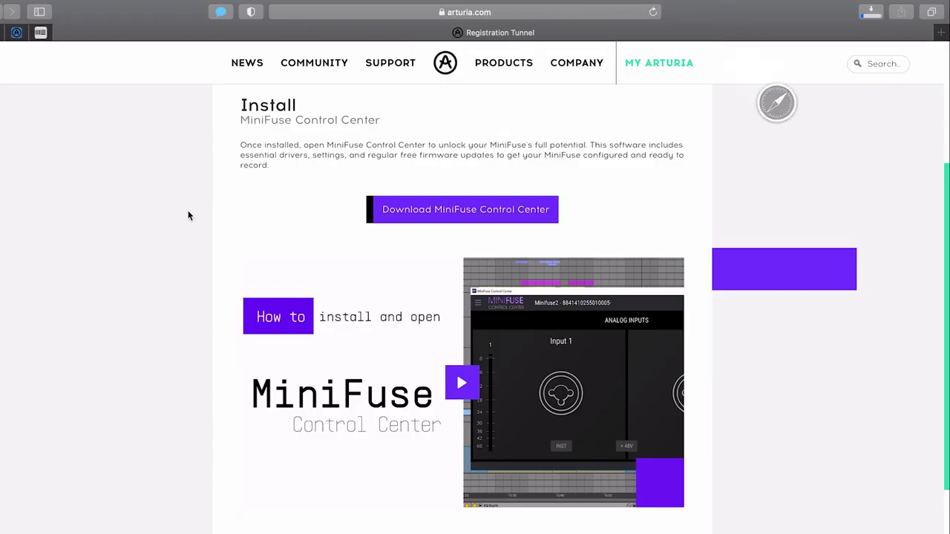
pyautogui.click(874, 15)
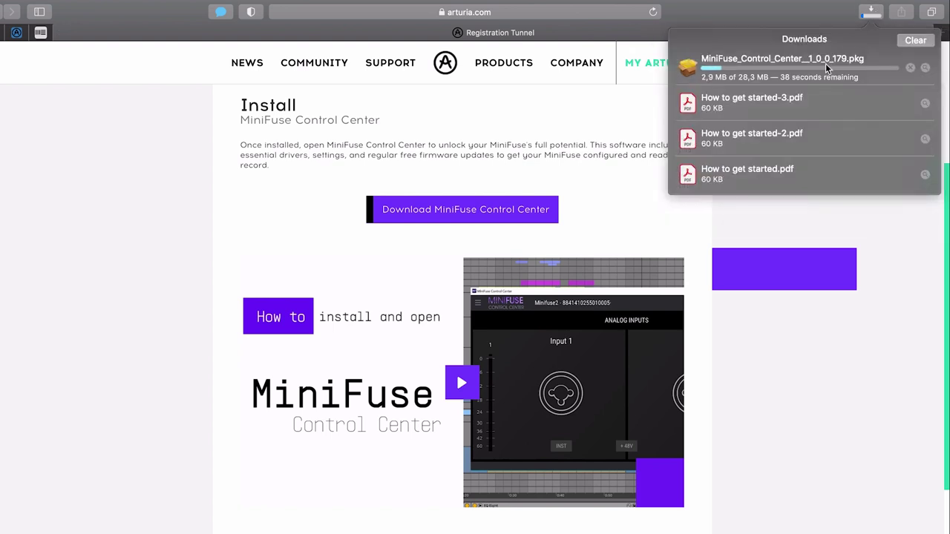
pyautogui.click(828, 15)
pyautogui.scroll(-3, 839, 441)
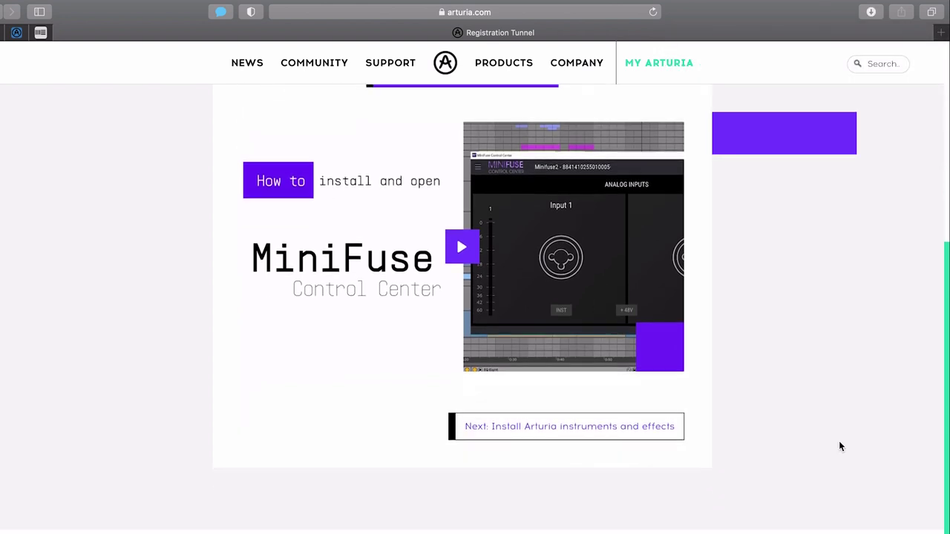
pyautogui.click(652, 434)
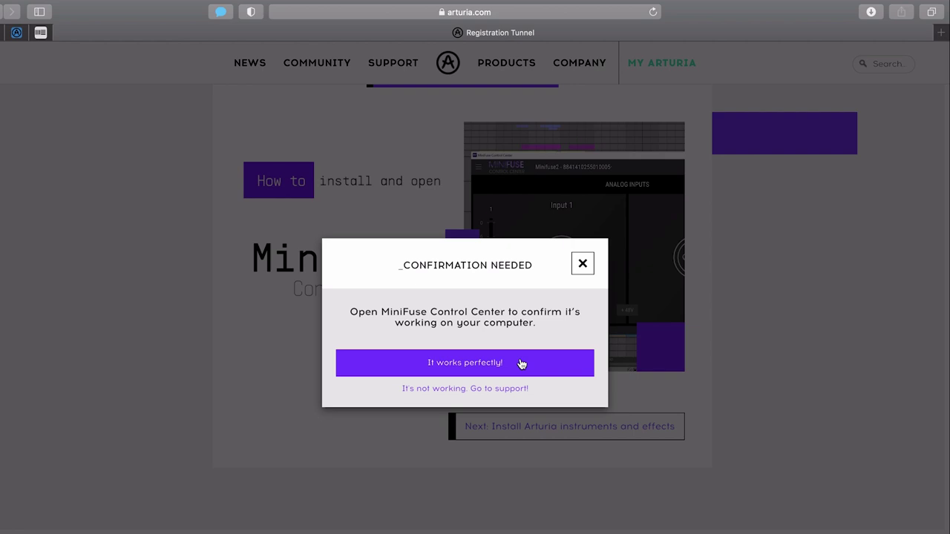
# - Confirm Control Center works perfectly, then download Arturia Software Center and check its progress
pyautogui.click(454, 363)
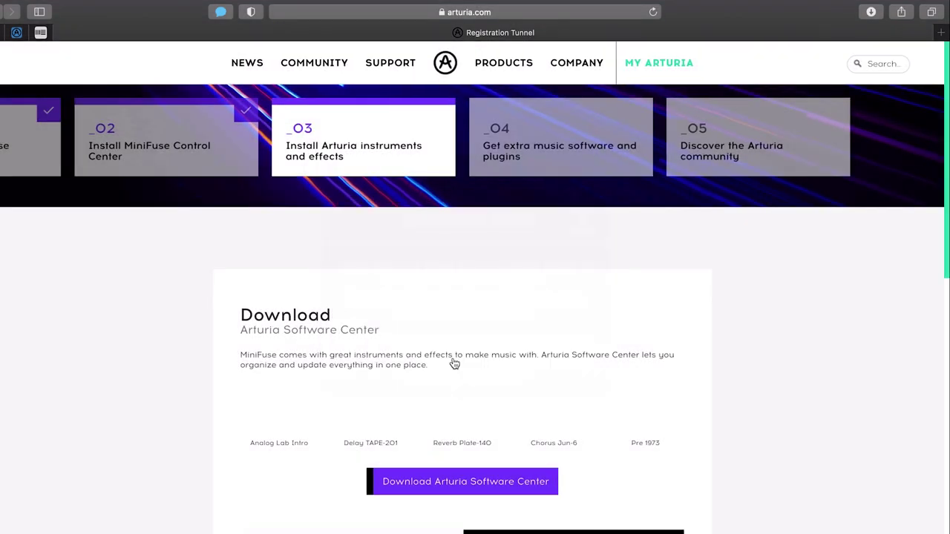
pyautogui.scroll(-3, 757, 471)
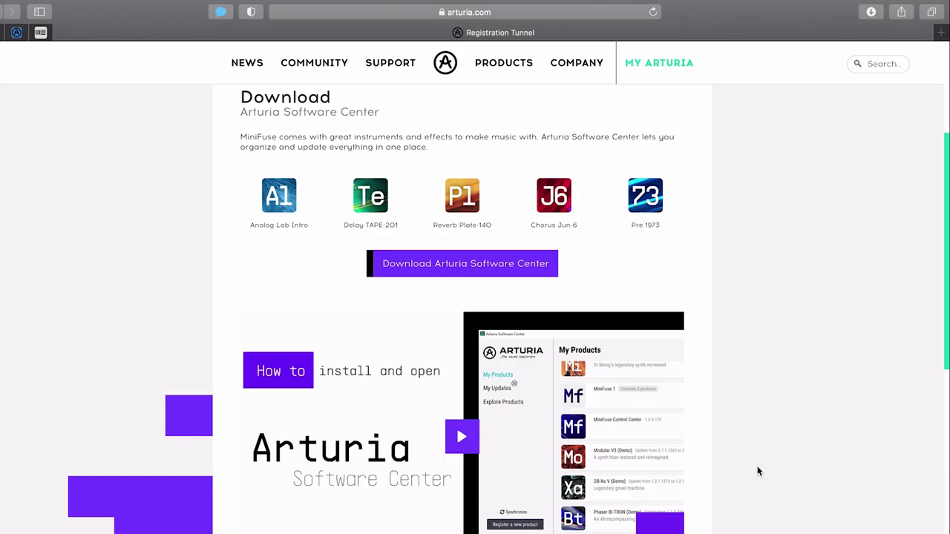
pyautogui.scroll(-2, 757, 471)
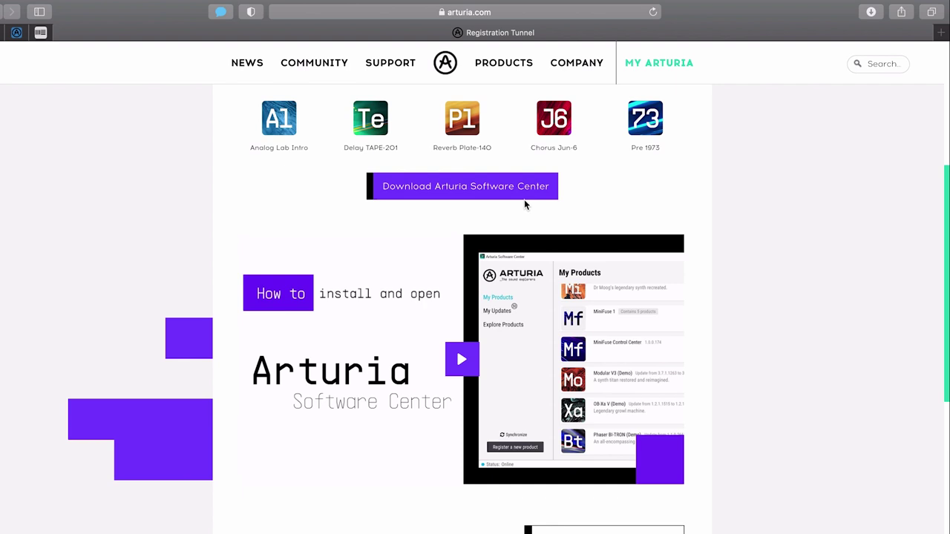
pyautogui.click(489, 192)
pyautogui.click(873, 12)
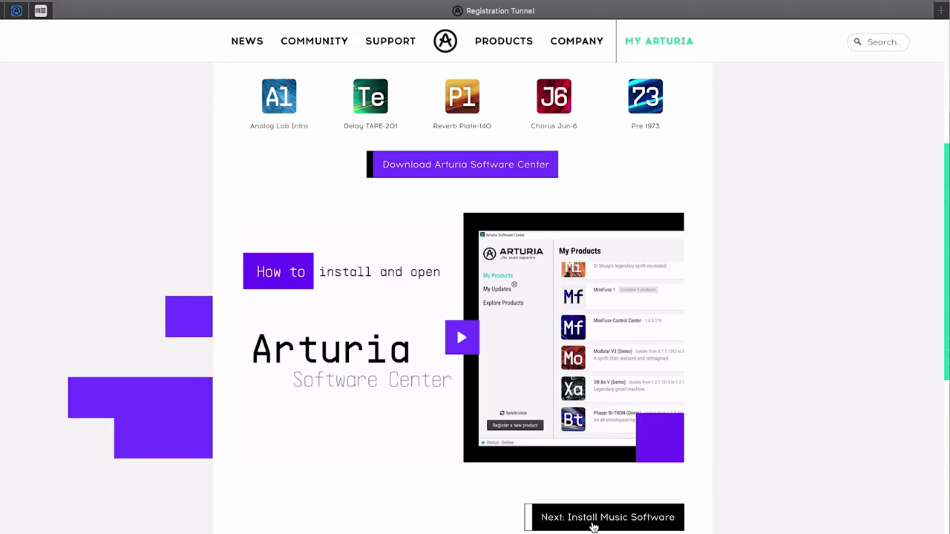
# - Advance to Install Music Software, confirm Software Center works, and browse the bundled software offers
pyautogui.click(594, 519)
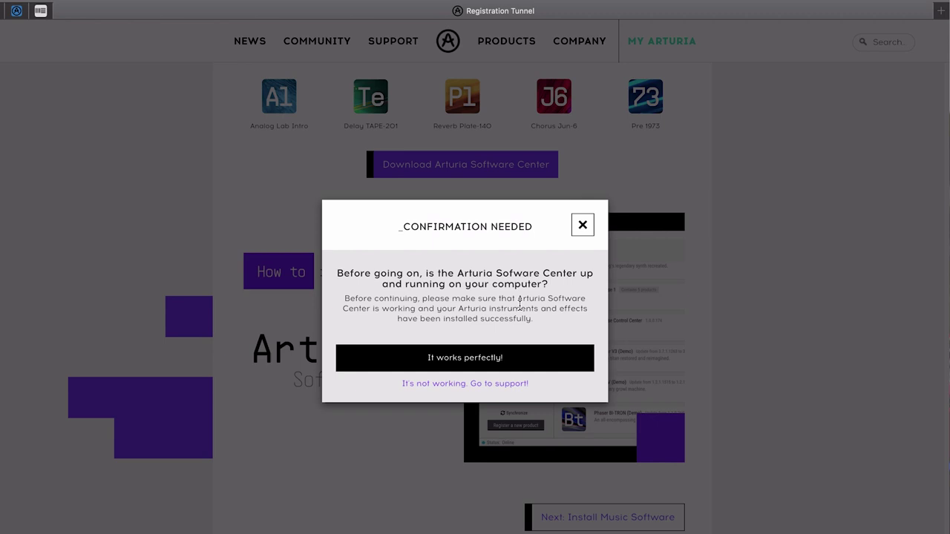
pyautogui.click(477, 369)
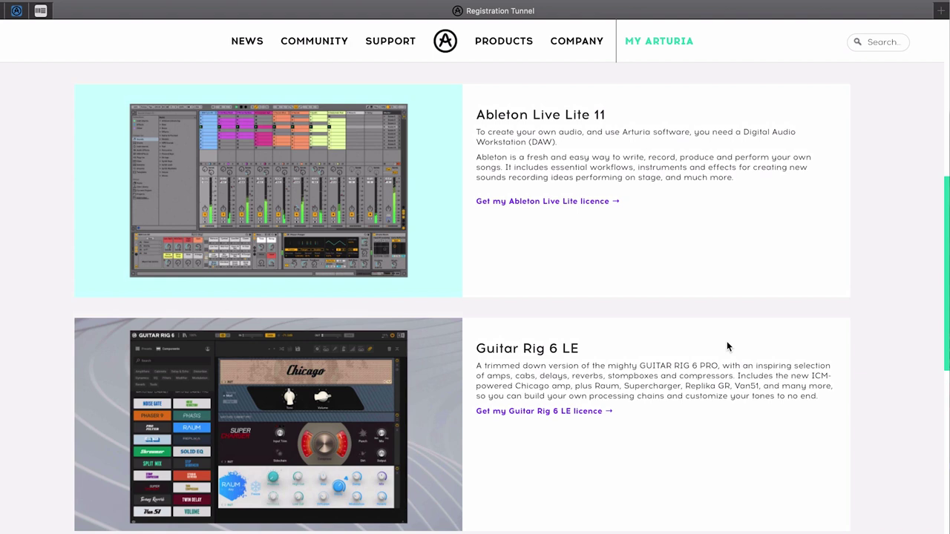
pyautogui.scroll(-3, 727, 345)
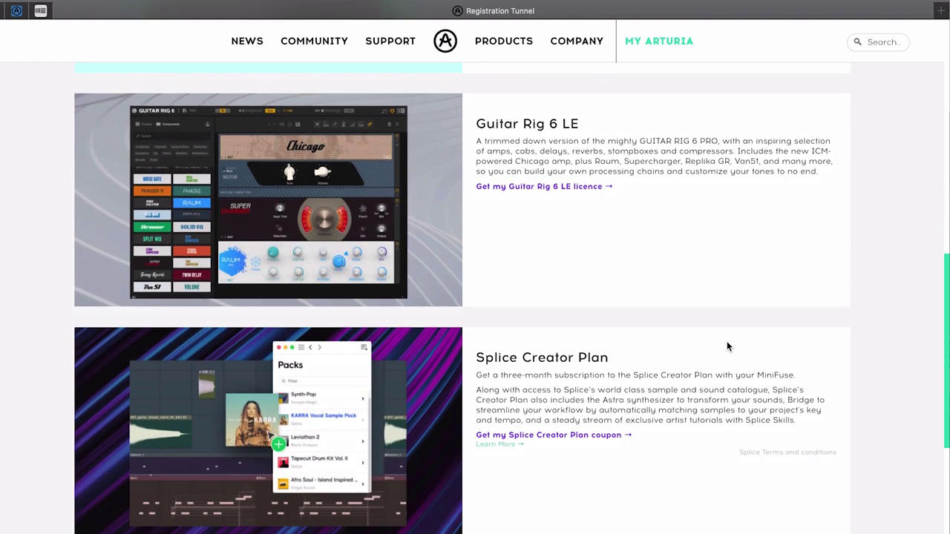
pyautogui.scroll(-3, 728, 345)
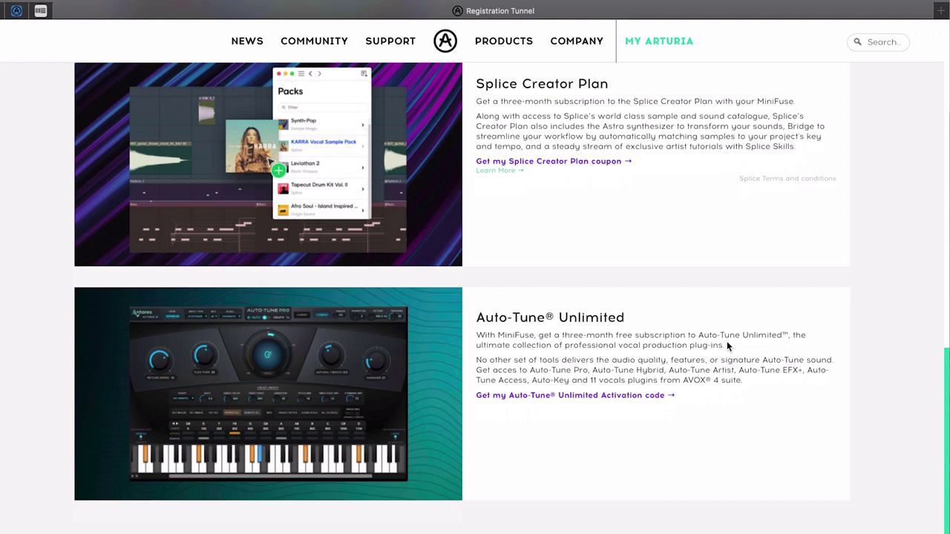
pyautogui.scroll(8, 727, 346)
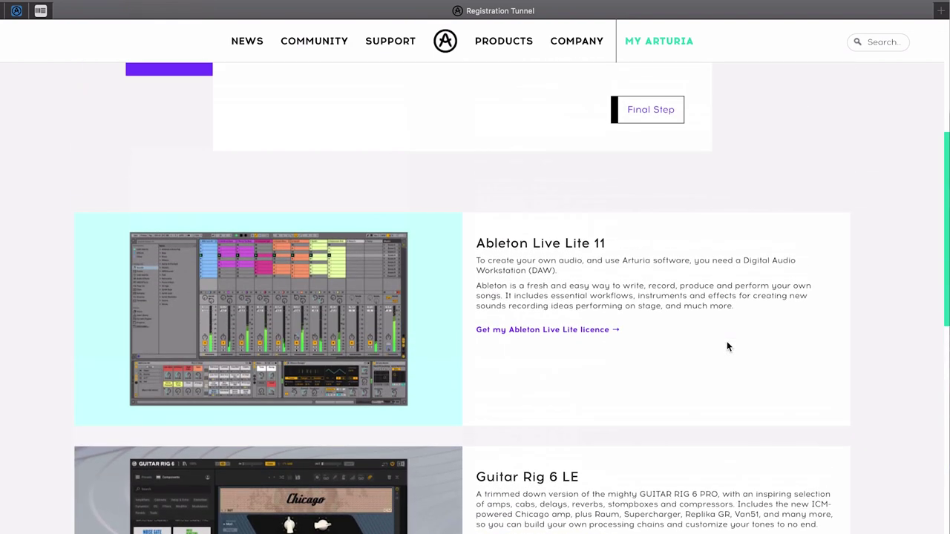
pyautogui.rightClick(588, 333)
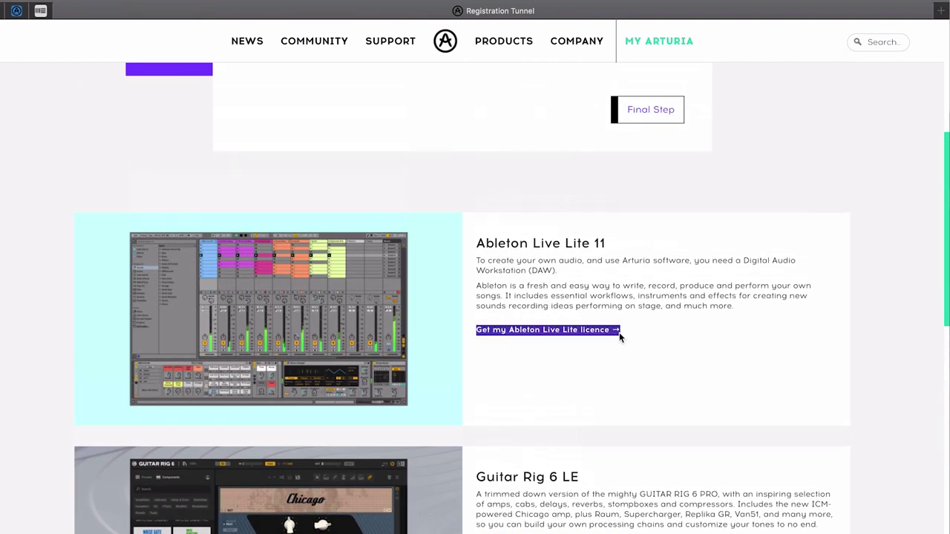
# - Open the Ableton Live Lite licence link in a new tab and expand the first MiniFuse 1's details
pyautogui.click(630, 332)
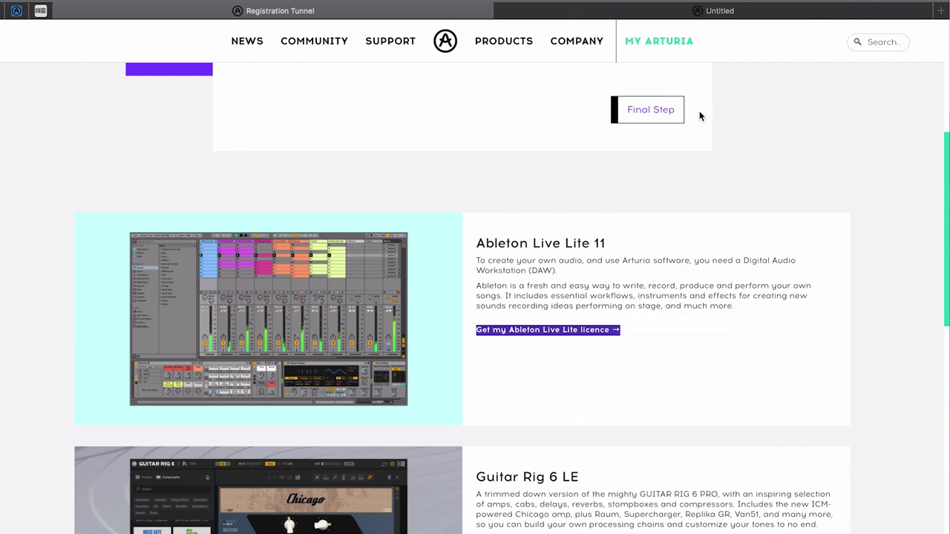
pyautogui.click(714, 10)
pyautogui.scroll(-5, 655, 294)
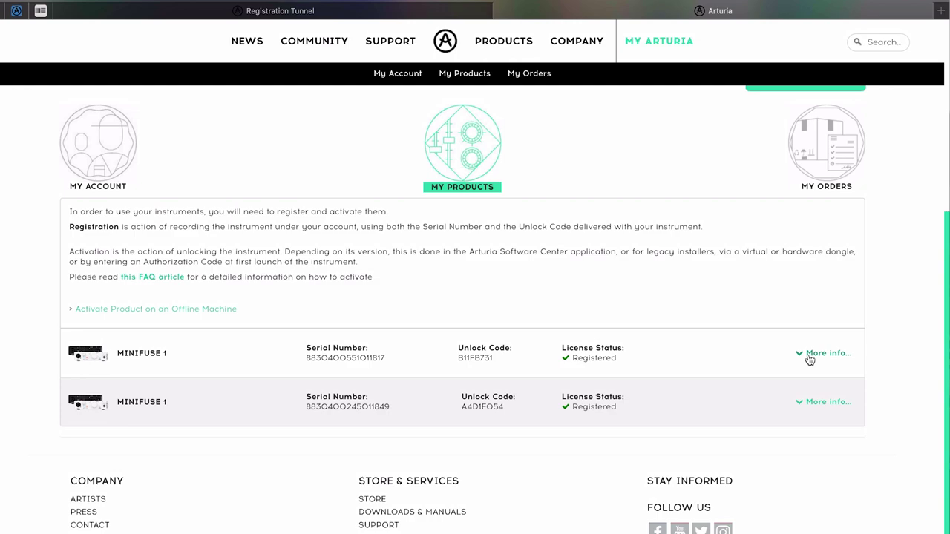
pyautogui.click(808, 357)
pyautogui.scroll(-3, 753, 407)
pyautogui.scroll(-2, 754, 409)
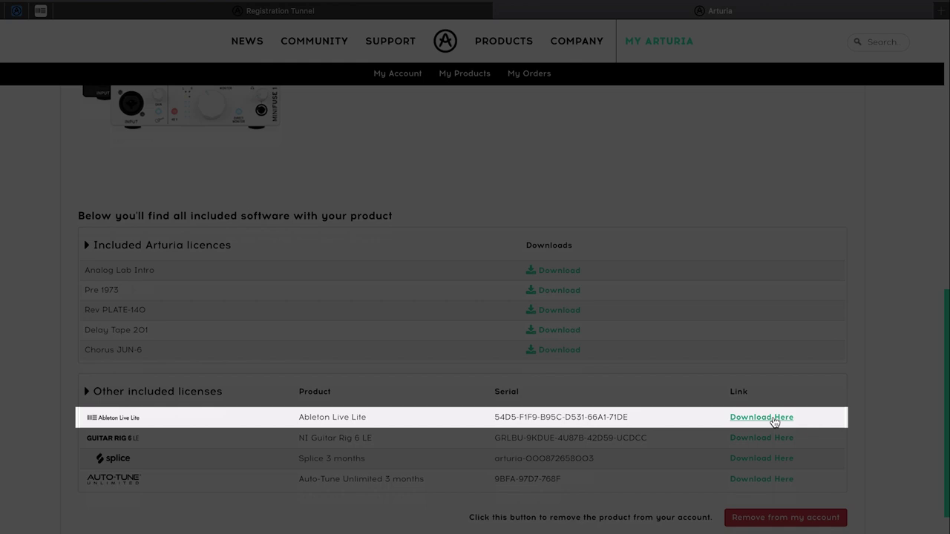
pyautogui.scroll(-1, 772, 419)
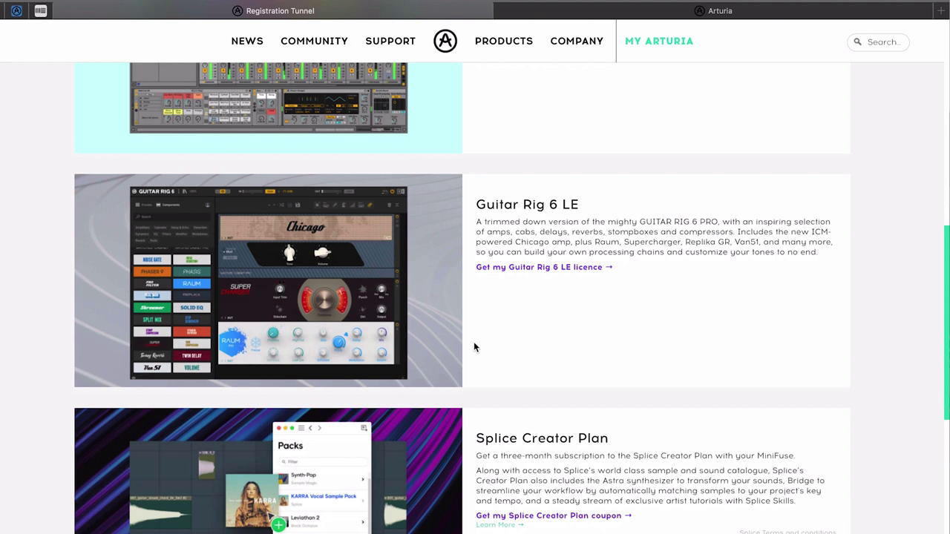
pyautogui.scroll(-3, 474, 342)
pyautogui.scroll(-2, 742, 355)
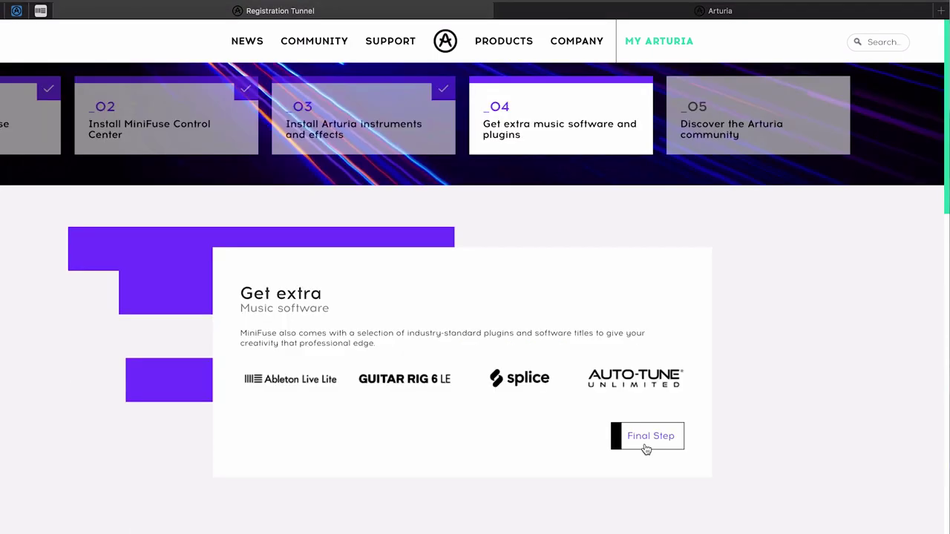
# - Go to the Final Step and open the Get sessions Ableton projects in a new tab
pyautogui.click(646, 437)
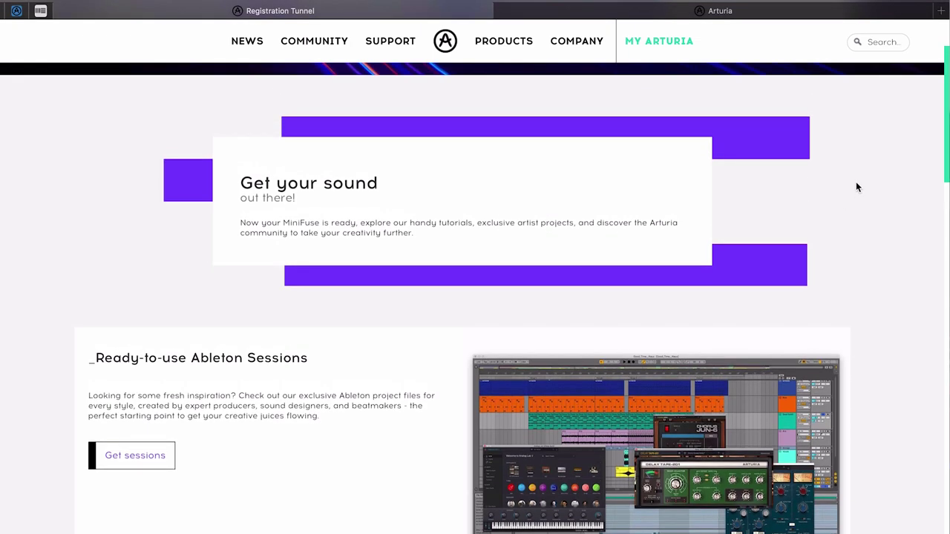
pyautogui.scroll(-3, 856, 187)
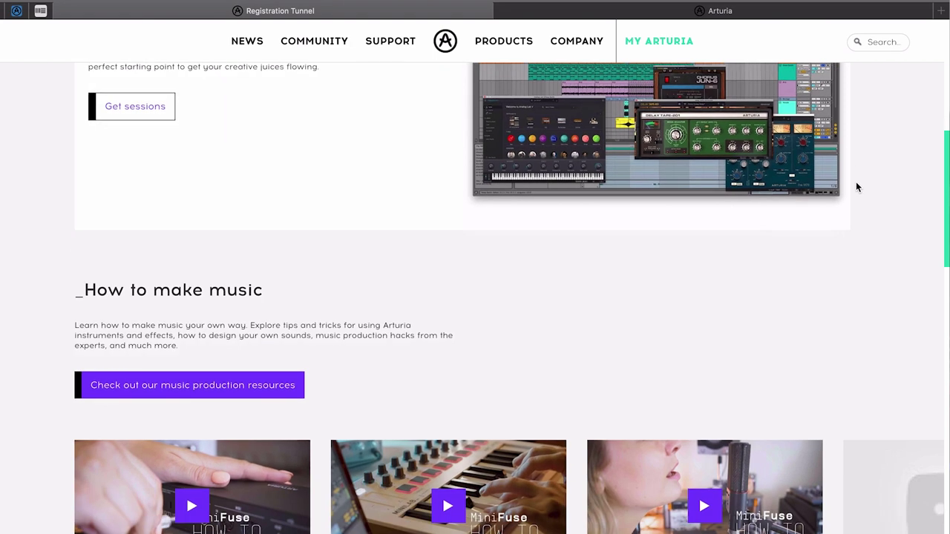
pyautogui.scroll(2, 856, 187)
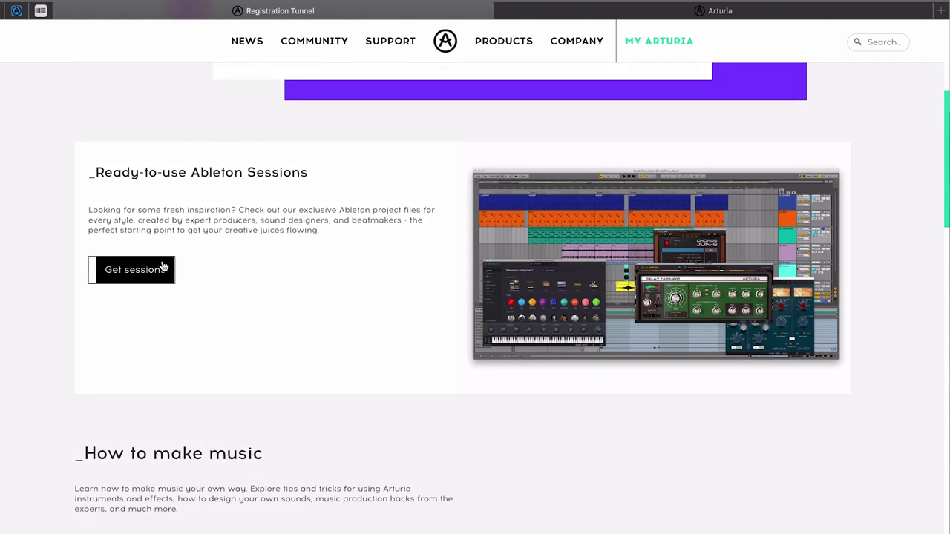
pyautogui.rightClick(181, 270)
pyautogui.scroll(-10, 516, 224)
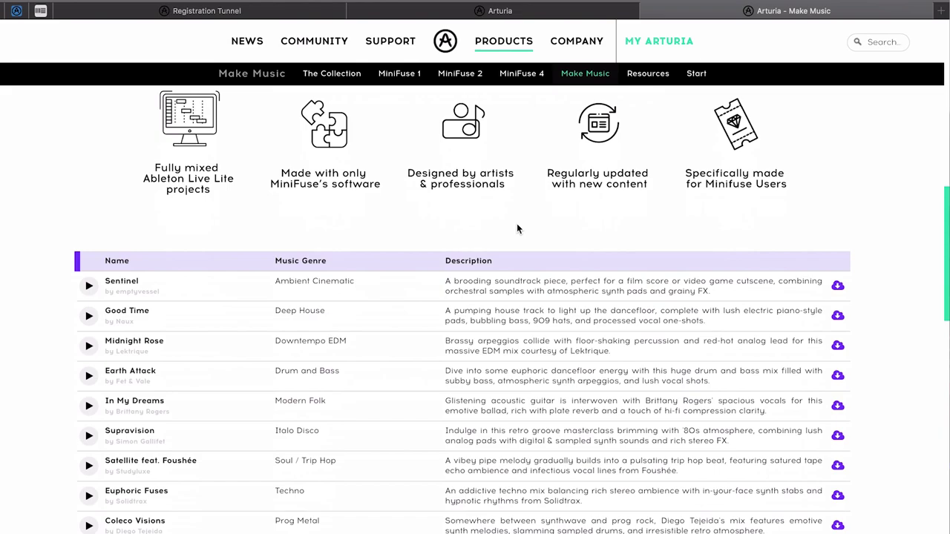
pyautogui.scroll(4, 516, 223)
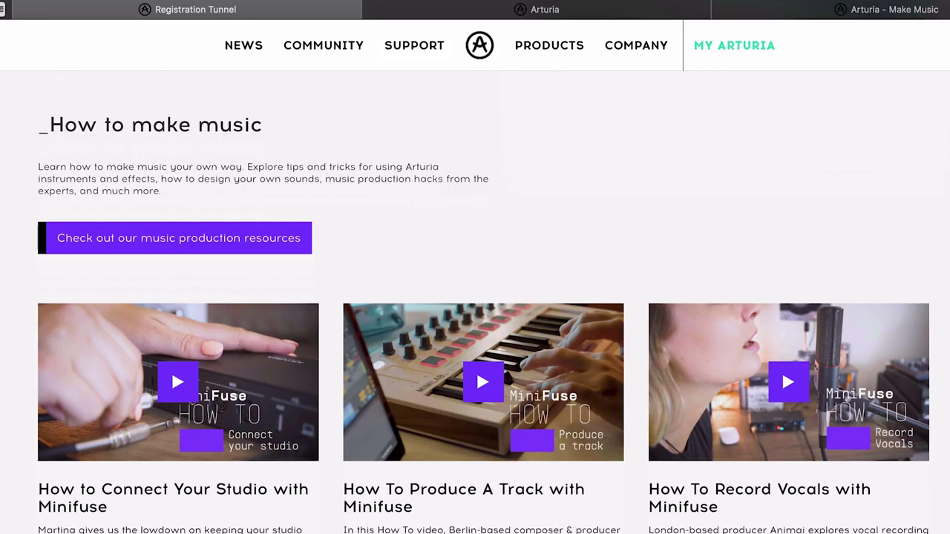
pyautogui.scroll(-6, 475, 296)
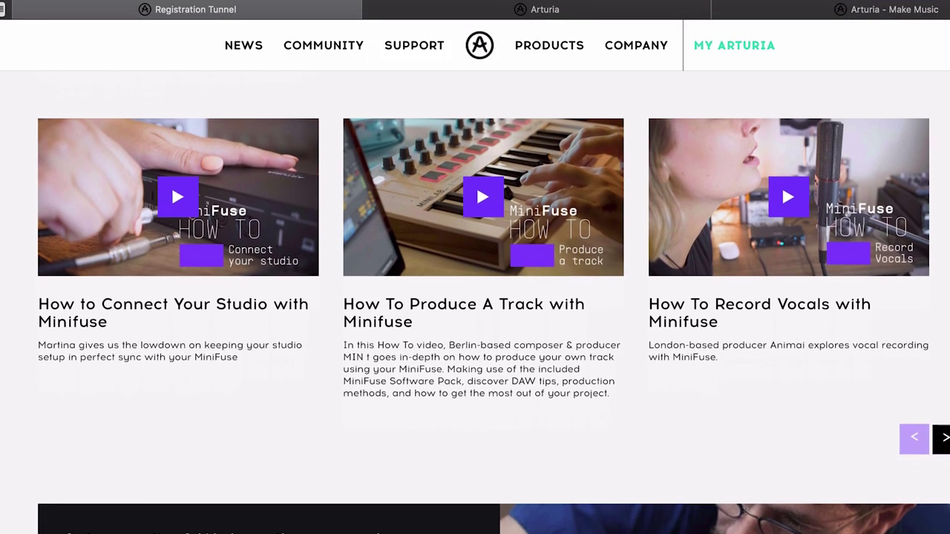
pyautogui.scroll(-6, 475, 296)
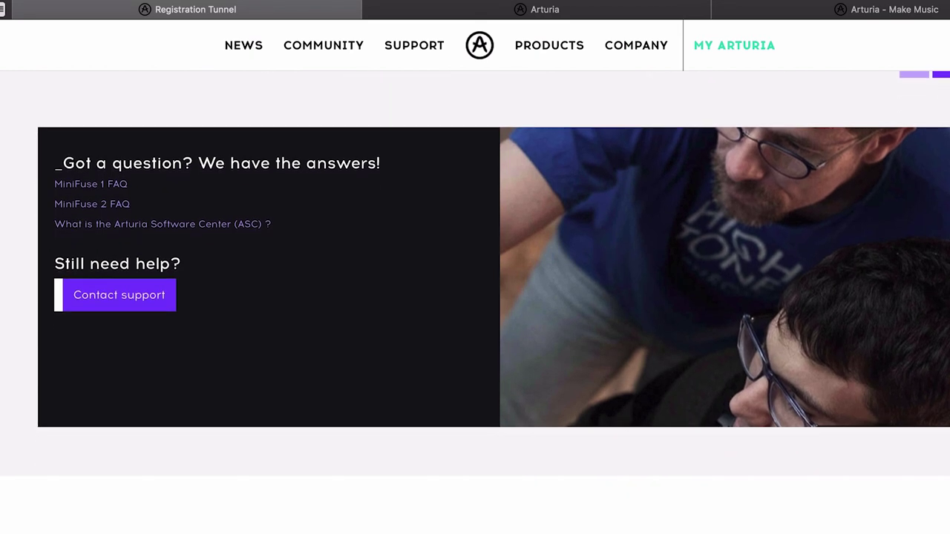
pyautogui.scroll(-5, 475, 297)
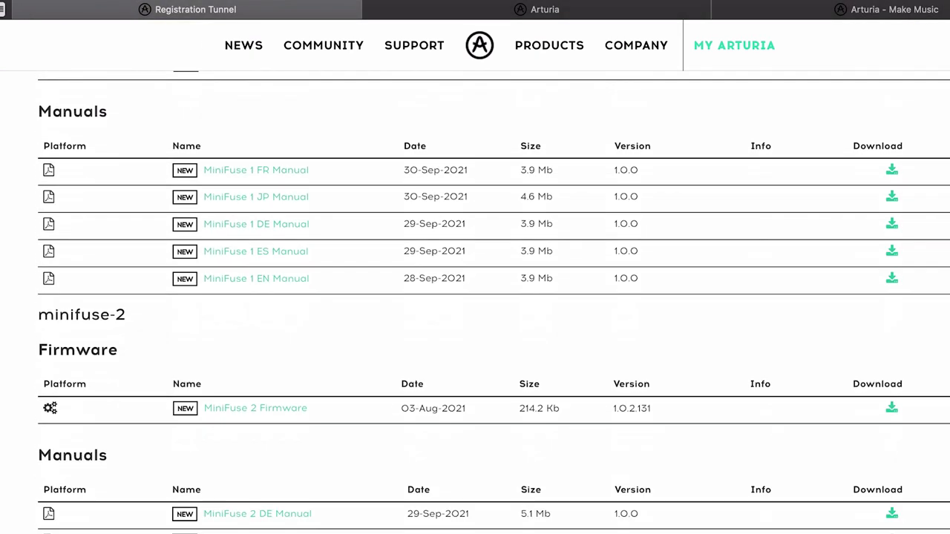